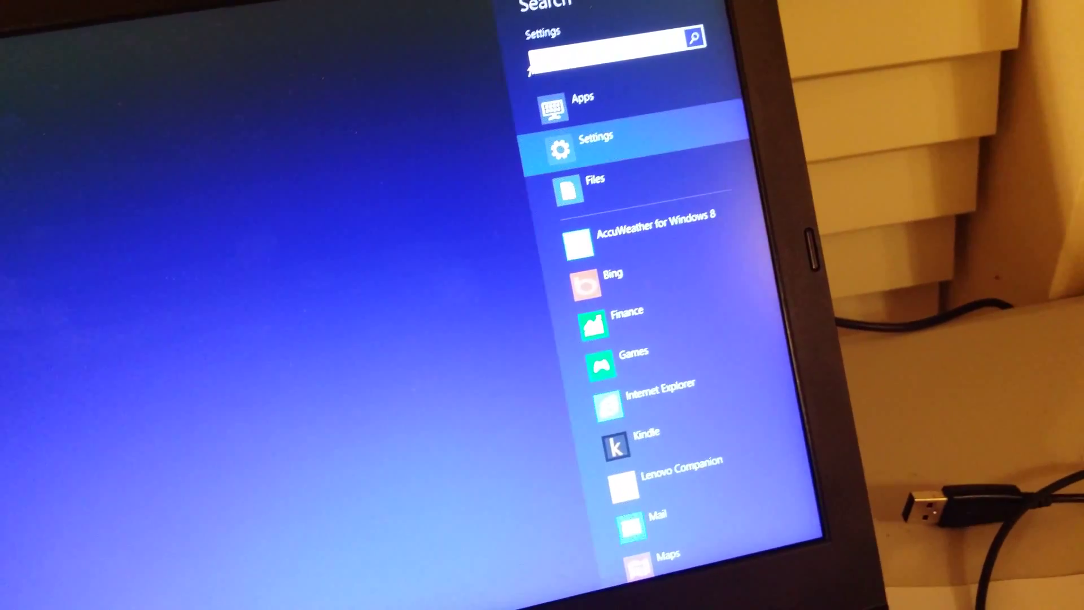
text(f)
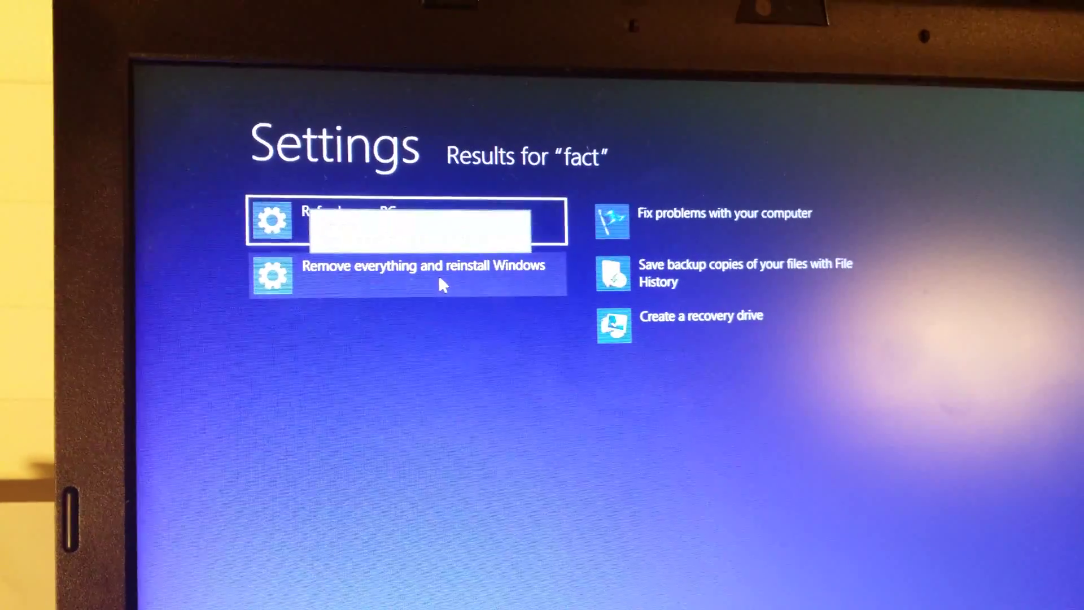
Start the 'Remove everything and reinstall Windows' reset from PC settings.
click(434, 271)
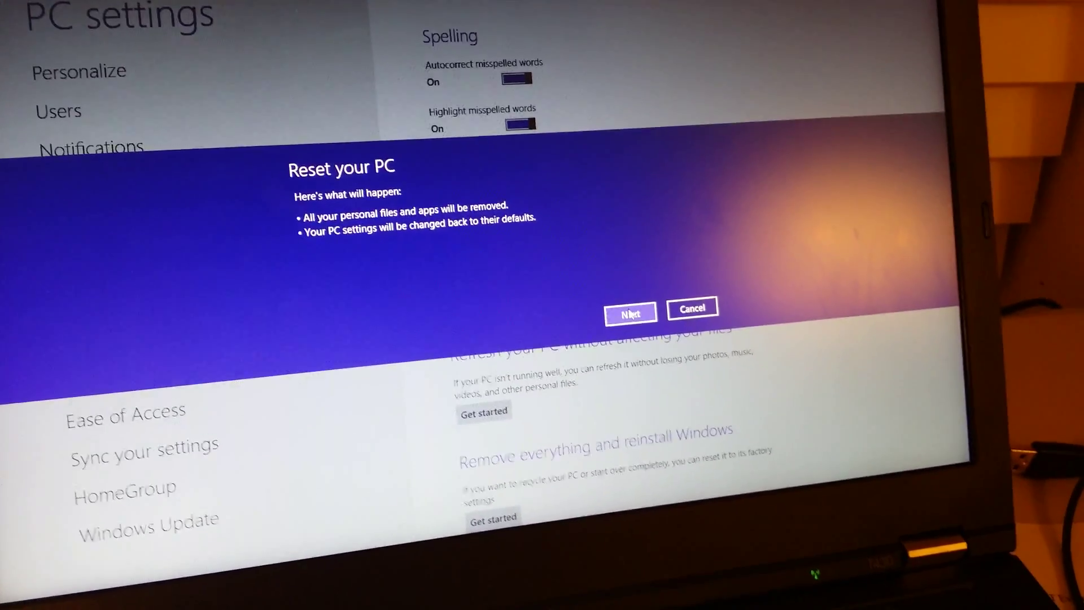
Accept the warning that files and apps will be removed, and choose 'Fully clean the drive'.
click(649, 389)
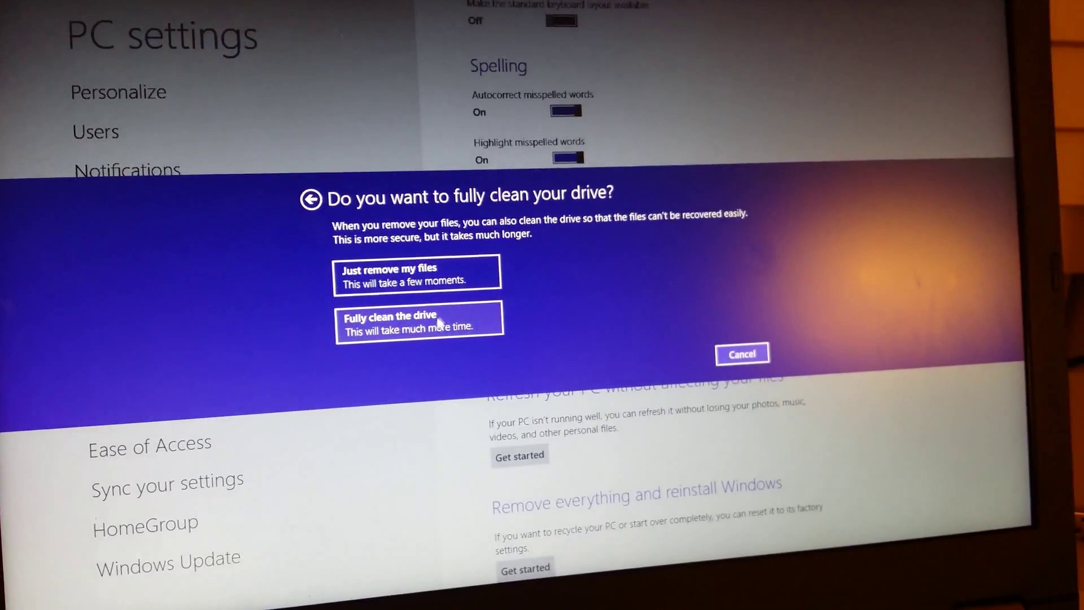
click(439, 321)
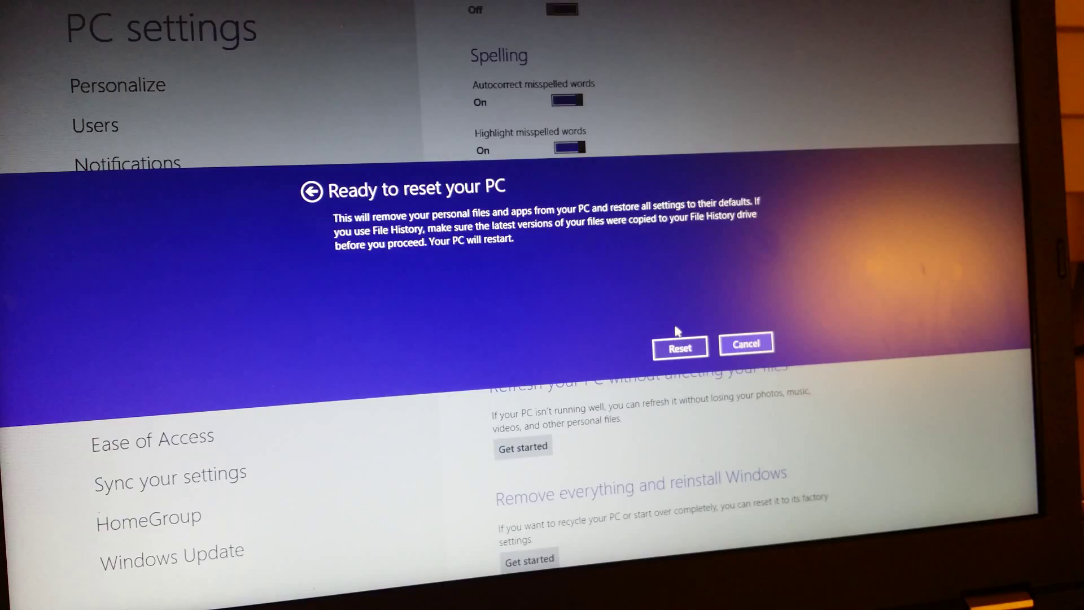
Confirm Reset in 'Ready to reset your PC' so the laptop restarts.
click(678, 344)
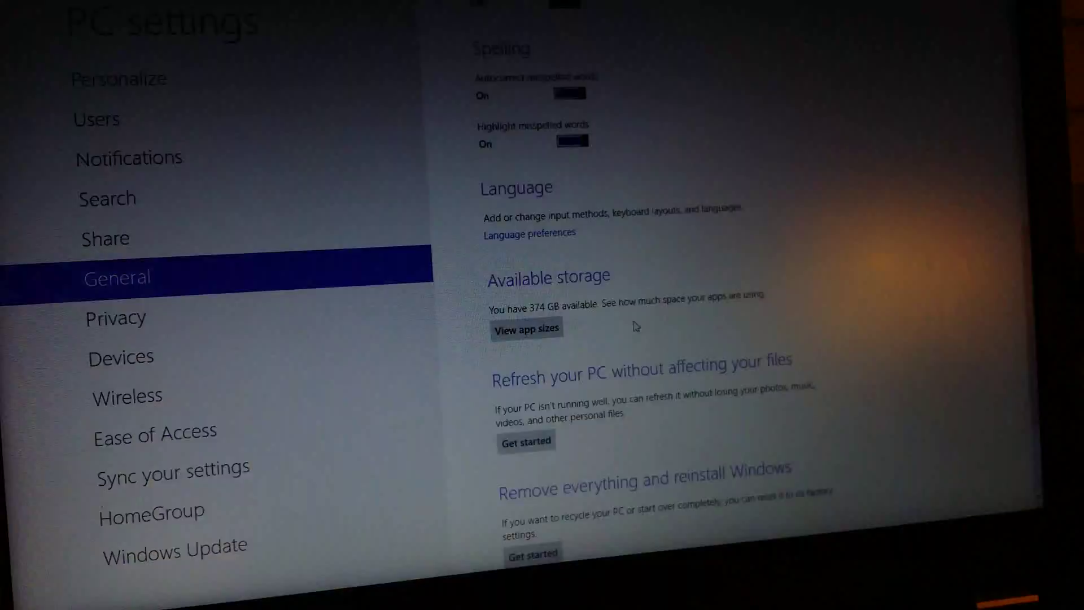